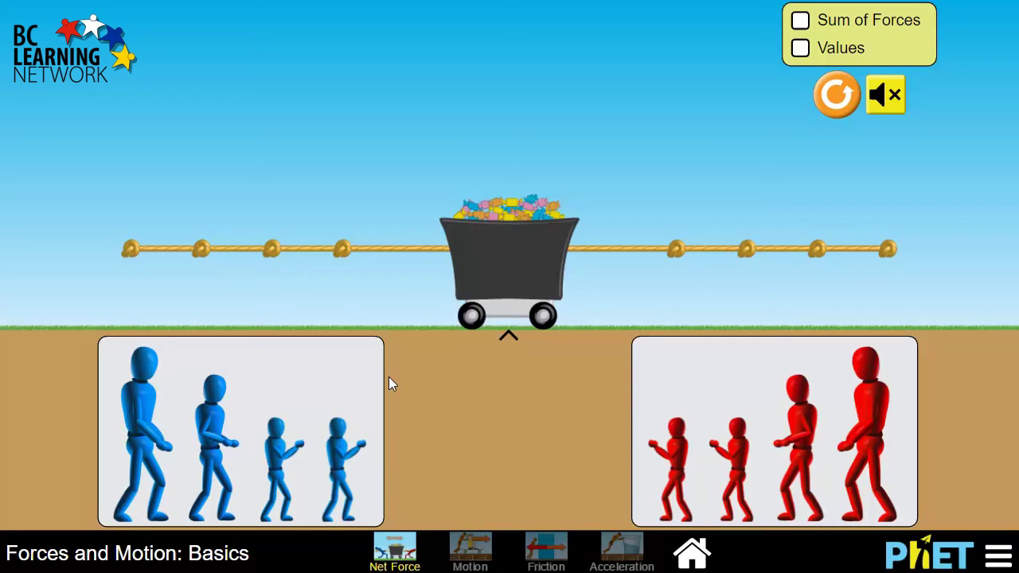
Go to the Motion screen and raise the Applied Force to 150 N.
{"action": "left_click", "coordinate": [478, 558]}
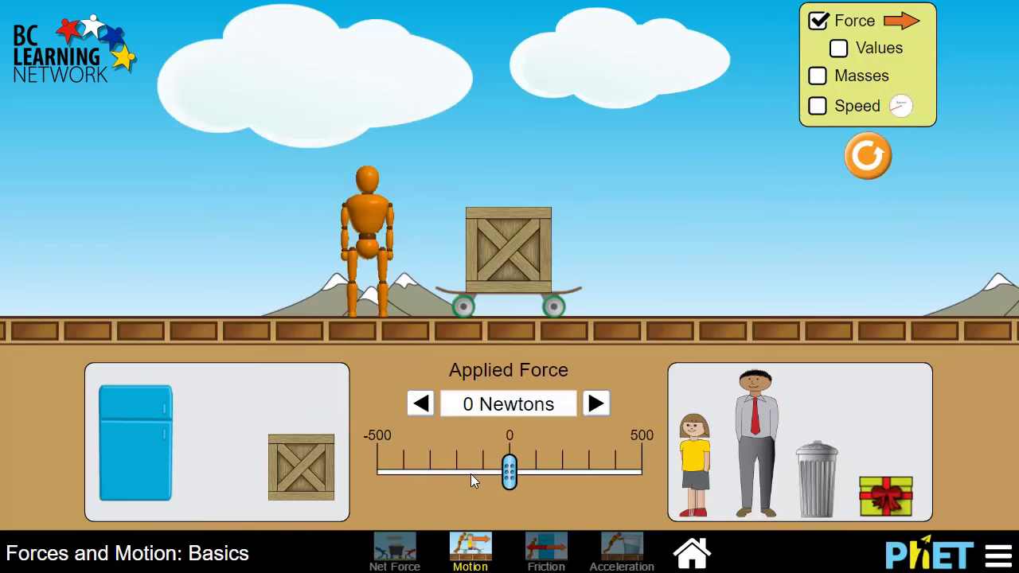
{"action": "left_click", "coordinate": [599, 413]}
{"action": "left_click", "coordinate": [597, 404]}
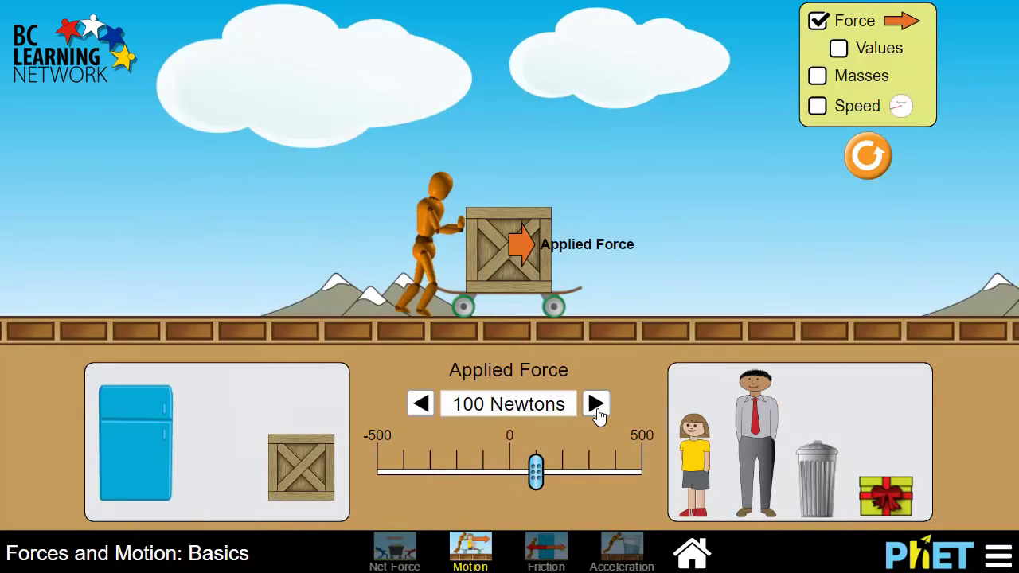
{"action": "left_click", "coordinate": [598, 413]}
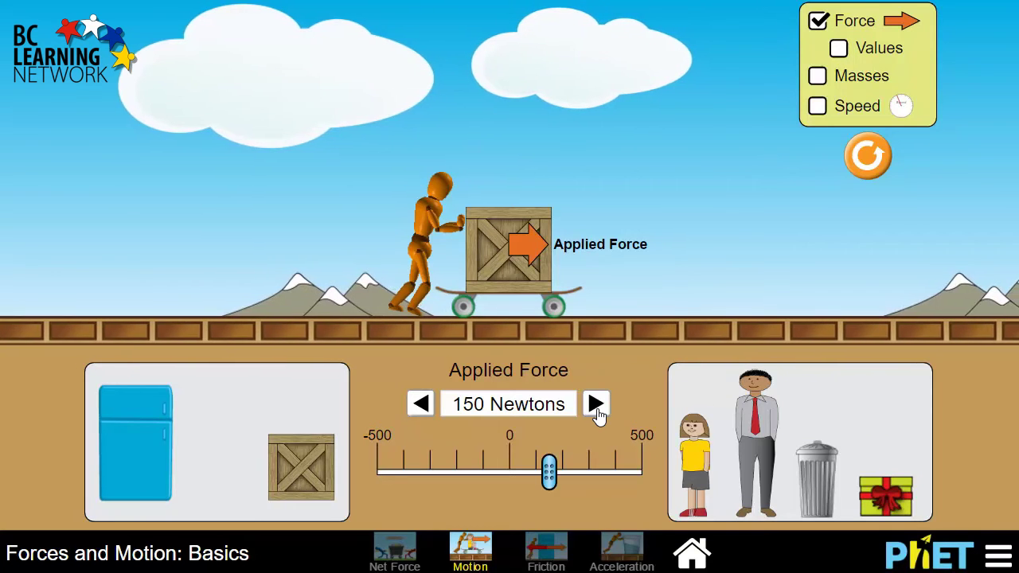
Lower the Applied Force step by step to -200 N, then slide it back to 0 N.
{"action": "left_click", "coordinate": [421, 404]}
{"action": "left_click", "coordinate": [422, 404]}
{"action": "left_click", "coordinate": [420, 404]}
{"action": "left_click", "coordinate": [421, 403]}
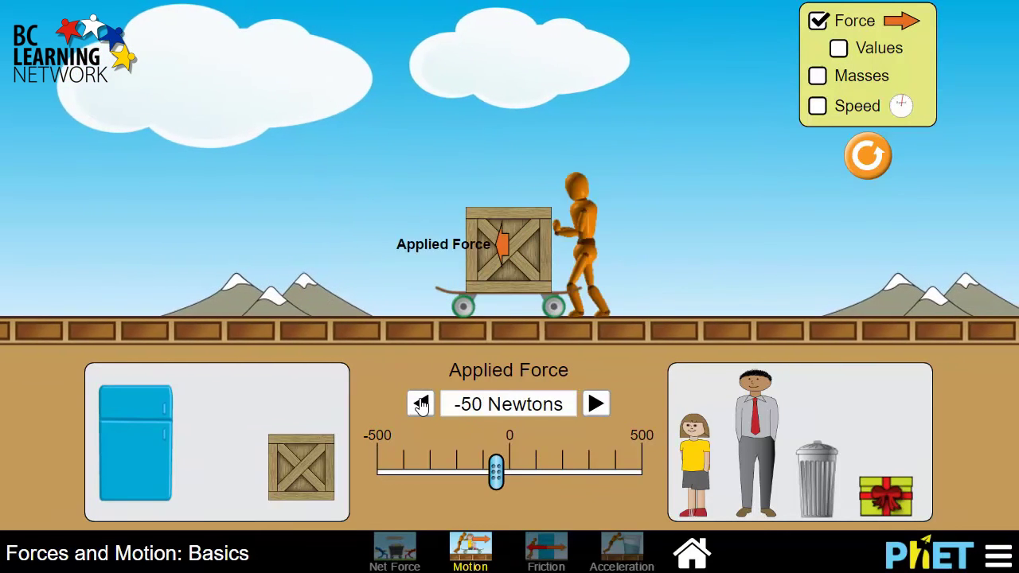
{"action": "left_click", "coordinate": [421, 404]}
{"action": "left_click", "coordinate": [421, 404]}
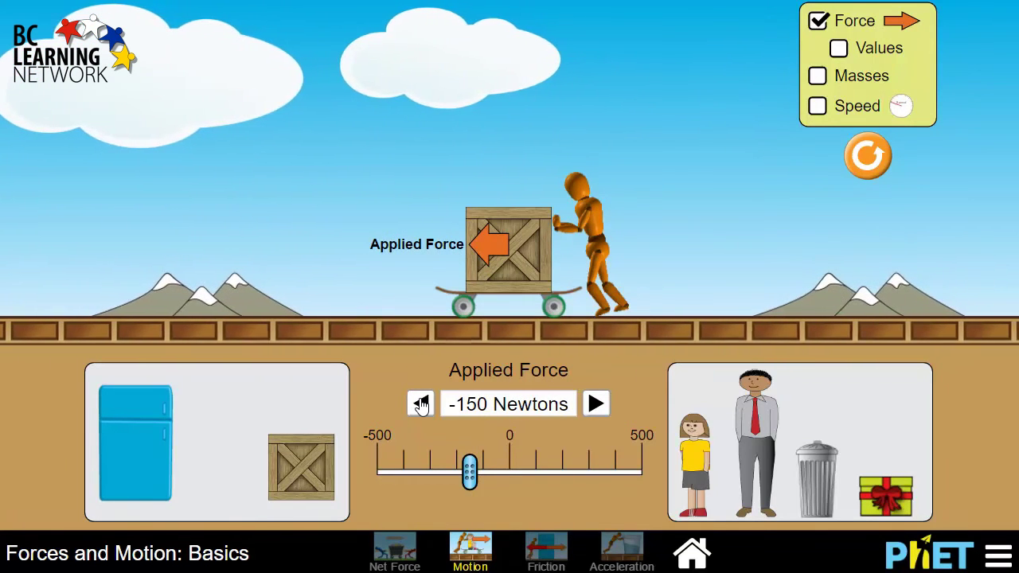
{"action": "left_click", "coordinate": [420, 404]}
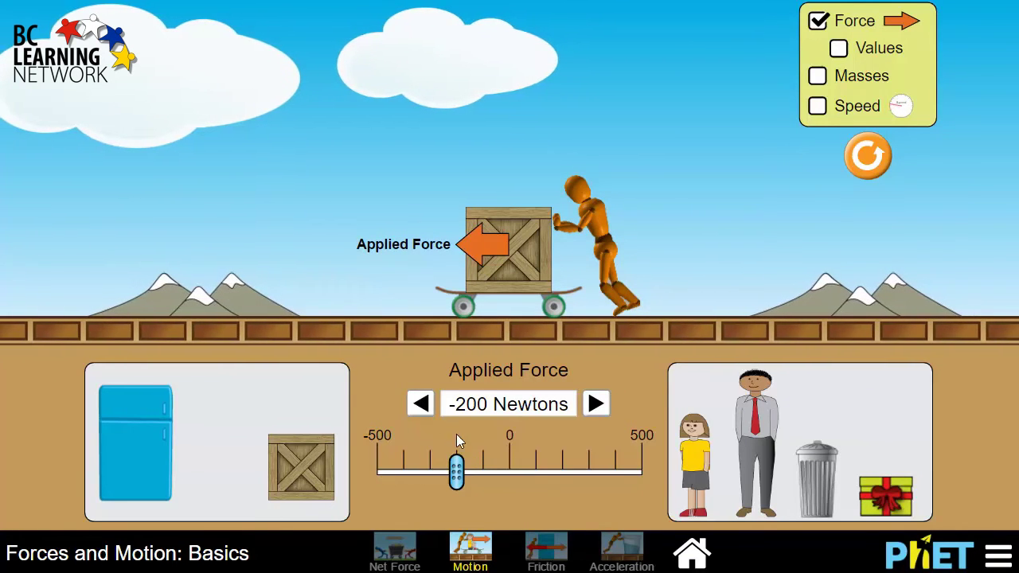
{"action": "left_click_drag", "start_coordinate": [458, 484], "coordinate": [537, 478]}
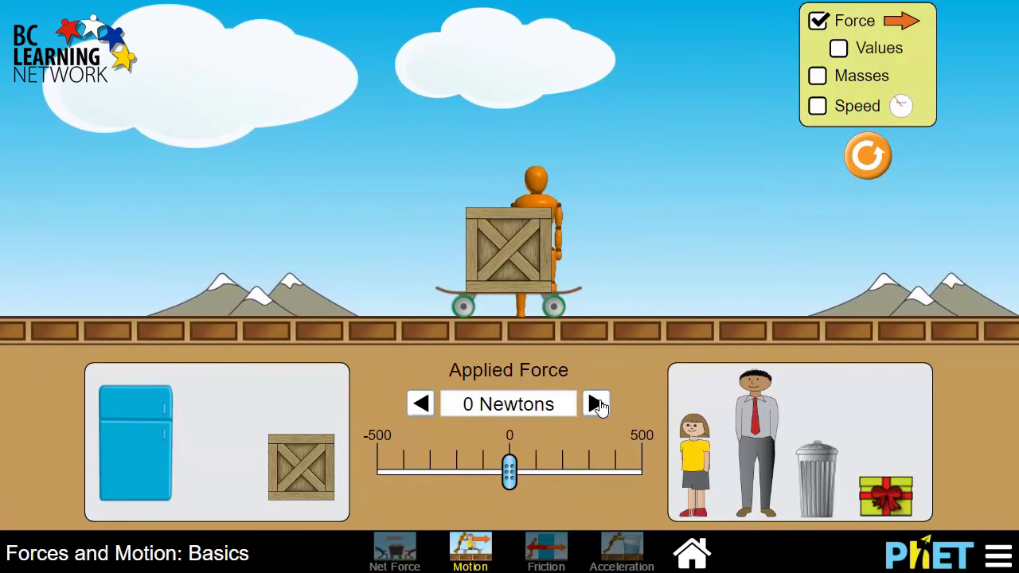
Push at 100 N and stack the spare crate and the trash can onto the skateboard crate.
{"action": "left_click", "coordinate": [598, 404]}
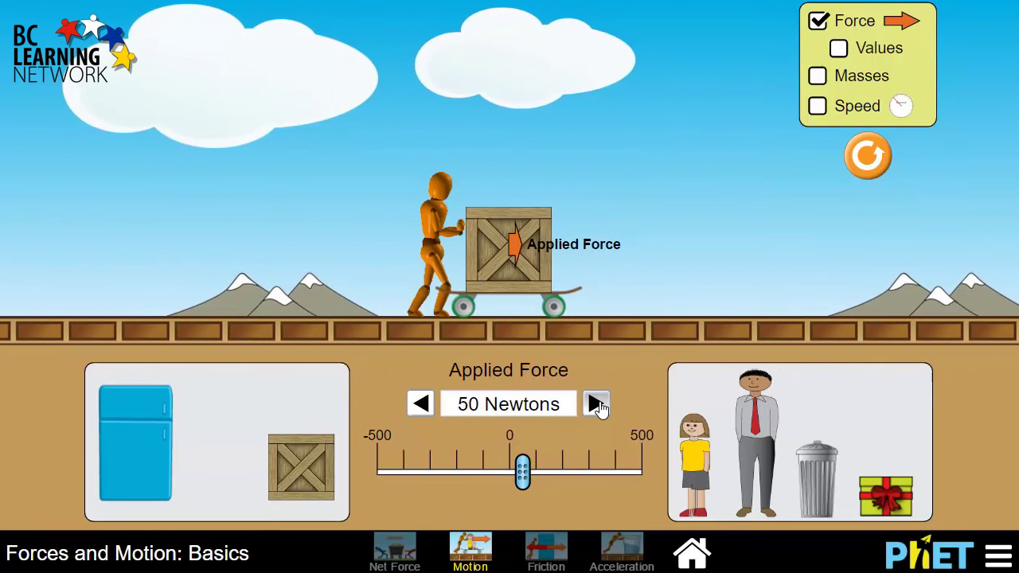
{"action": "left_click", "coordinate": [598, 404]}
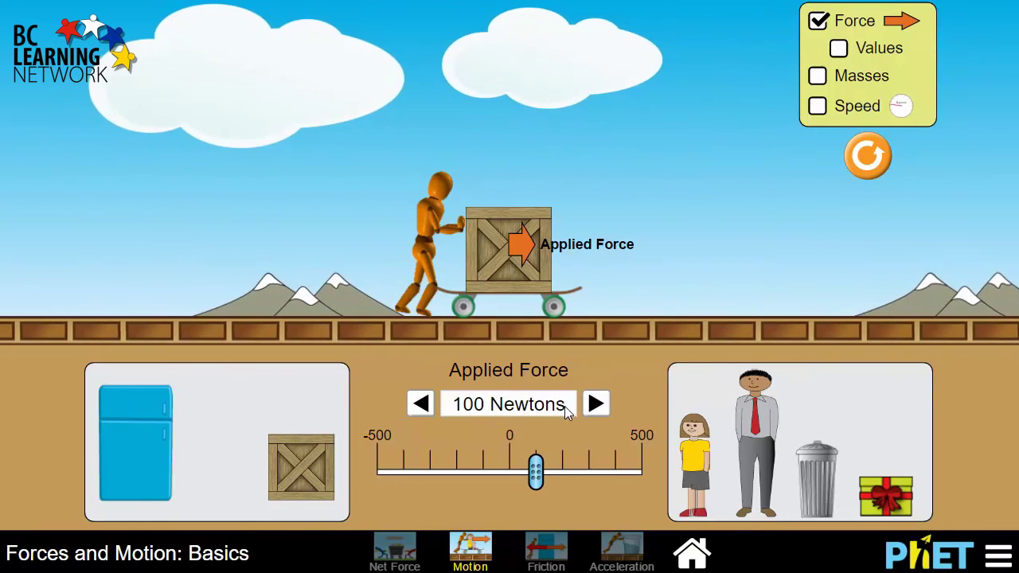
{"action": "left_click_drag", "start_coordinate": [304, 471], "coordinate": [504, 164]}
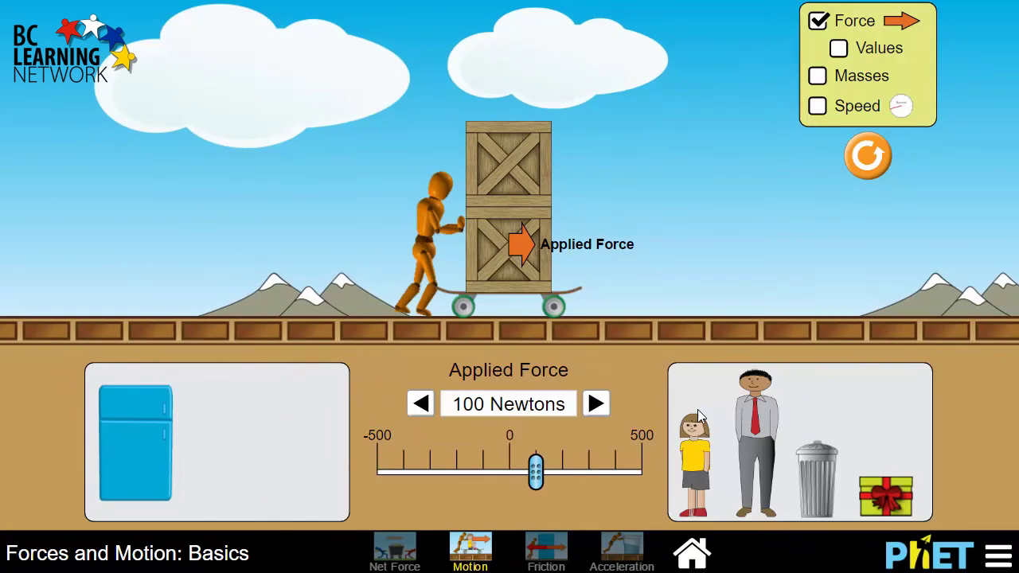
{"action": "left_click_drag", "start_coordinate": [817, 478], "coordinate": [502, 79]}
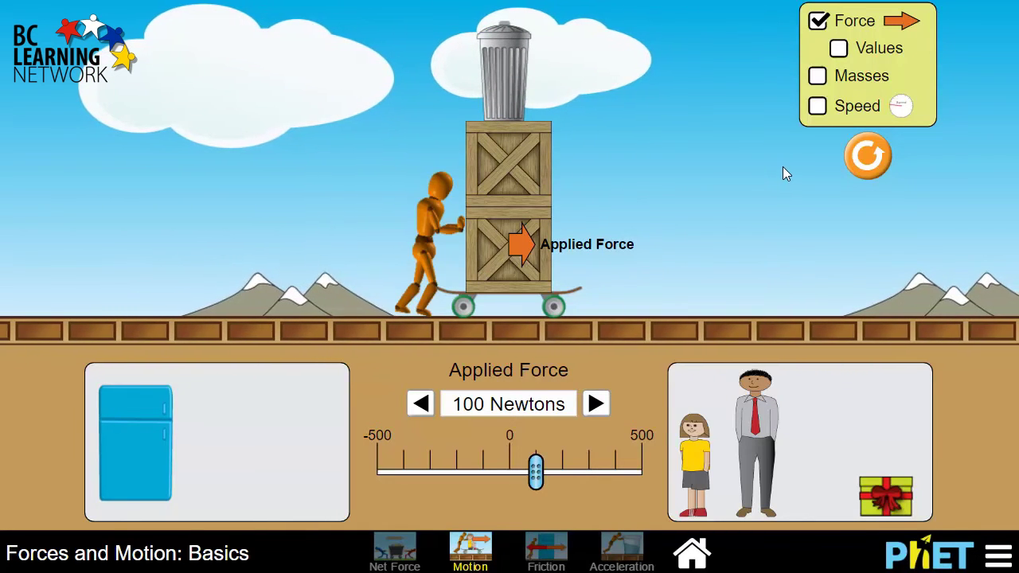
Turn on the Values, Masses and Speed displays, then move to the Friction screen.
{"action": "left_click", "coordinate": [840, 48]}
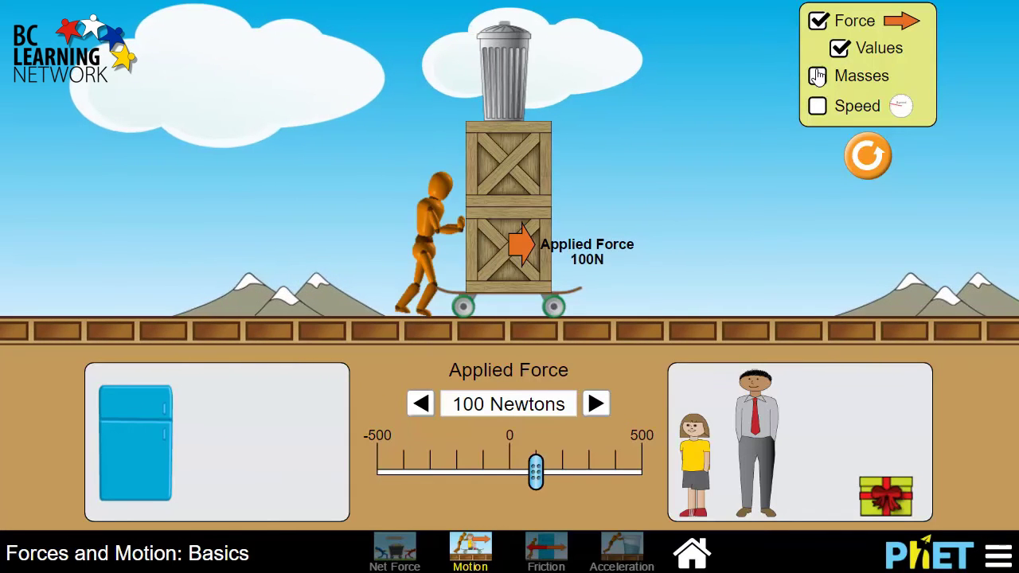
{"action": "left_click", "coordinate": [818, 76]}
{"action": "left_click", "coordinate": [817, 106]}
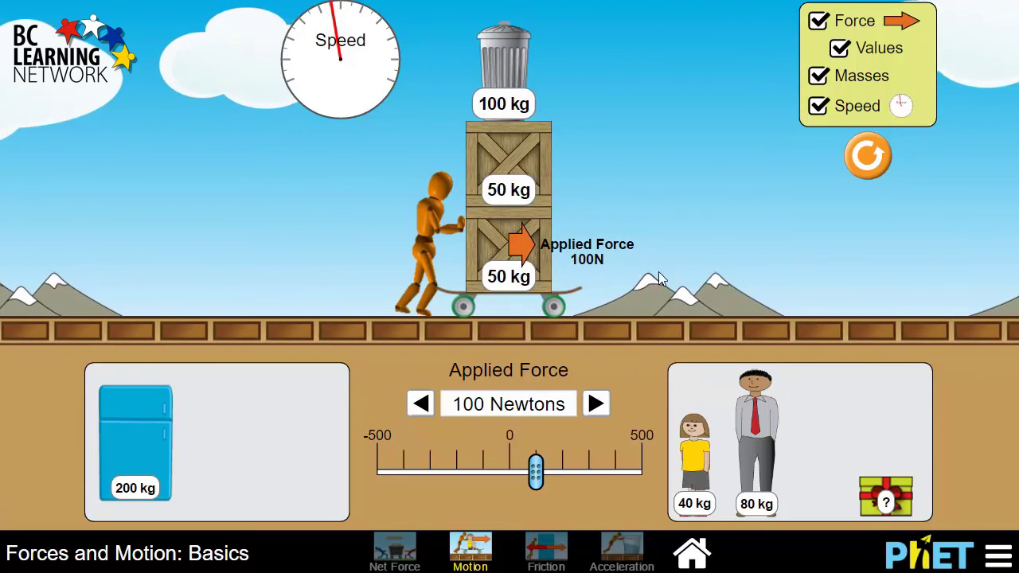
{"action": "left_click", "coordinate": [548, 548]}
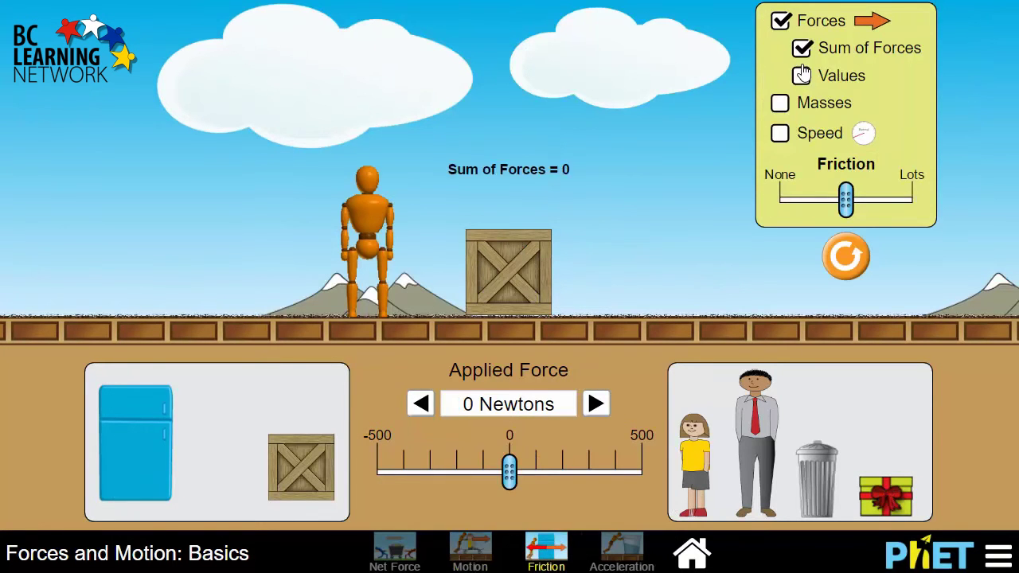
Show masses and the speedometer, and set Friction to None so the floor becomes ice.
{"action": "left_click", "coordinate": [780, 104]}
{"action": "left_click", "coordinate": [781, 134]}
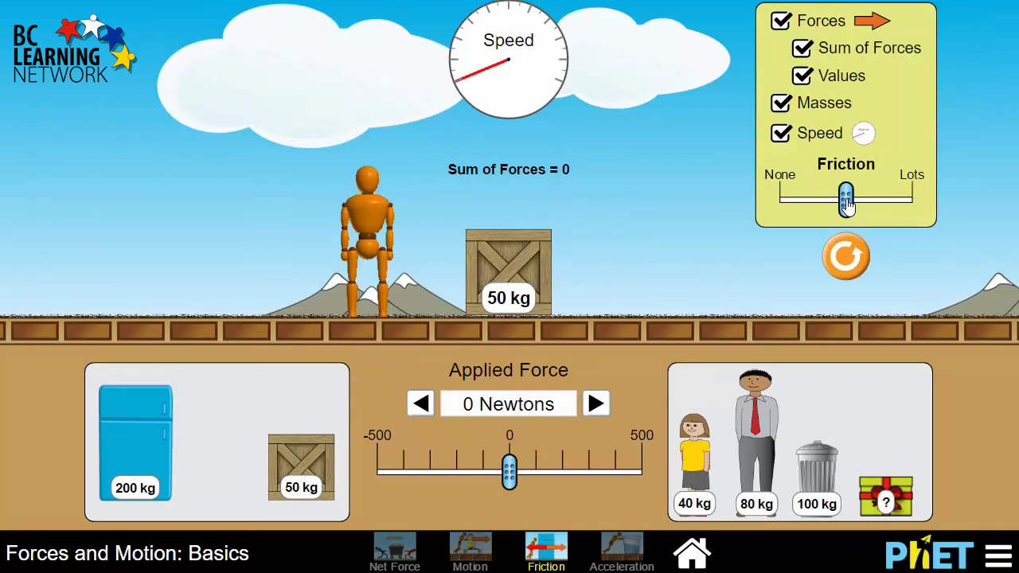
{"action": "left_click_drag", "start_coordinate": [893, 204], "coordinate": [772, 204]}
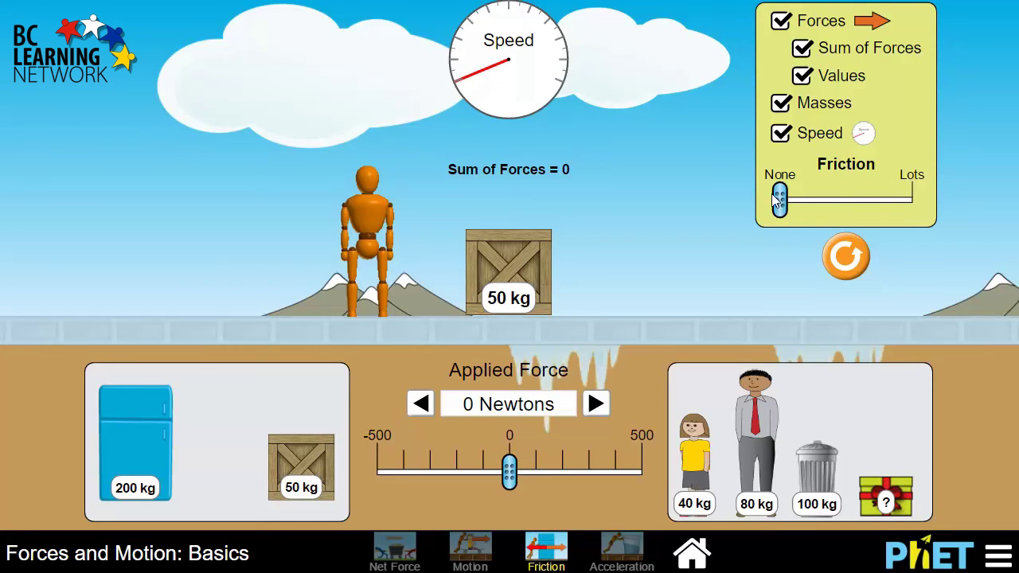
Restore some friction for a wooden floor and push the crate at 150 N.
{"action": "left_click_drag", "start_coordinate": [784, 206], "coordinate": [809, 205]}
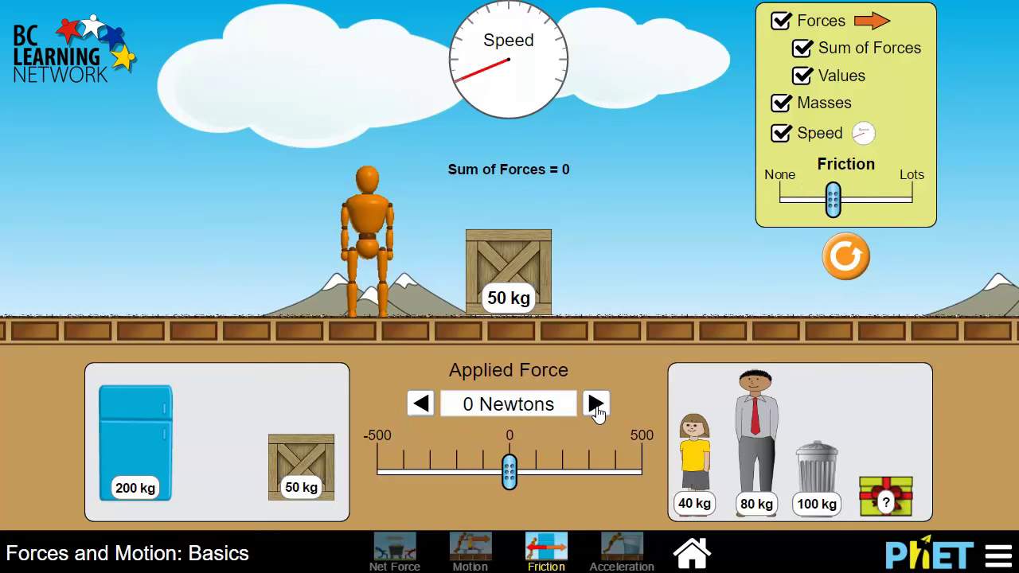
{"action": "left_click", "coordinate": [597, 408]}
{"action": "left_click", "coordinate": [598, 407]}
{"action": "left_click", "coordinate": [598, 408]}
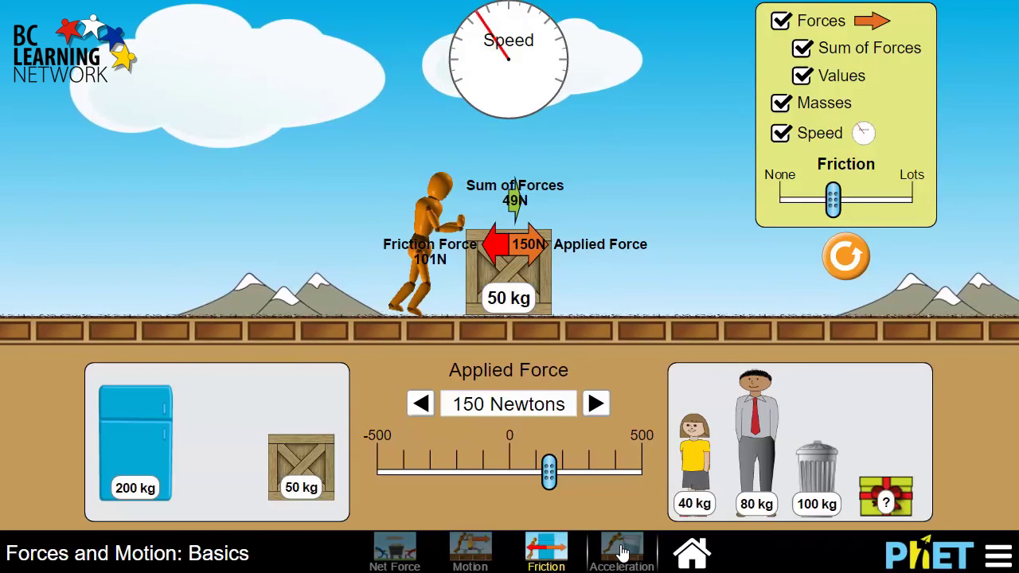
Switch to the Acceleration screen and turn on Masses, Speed and the Acceleration meter.
{"action": "left_click", "coordinate": [622, 550]}
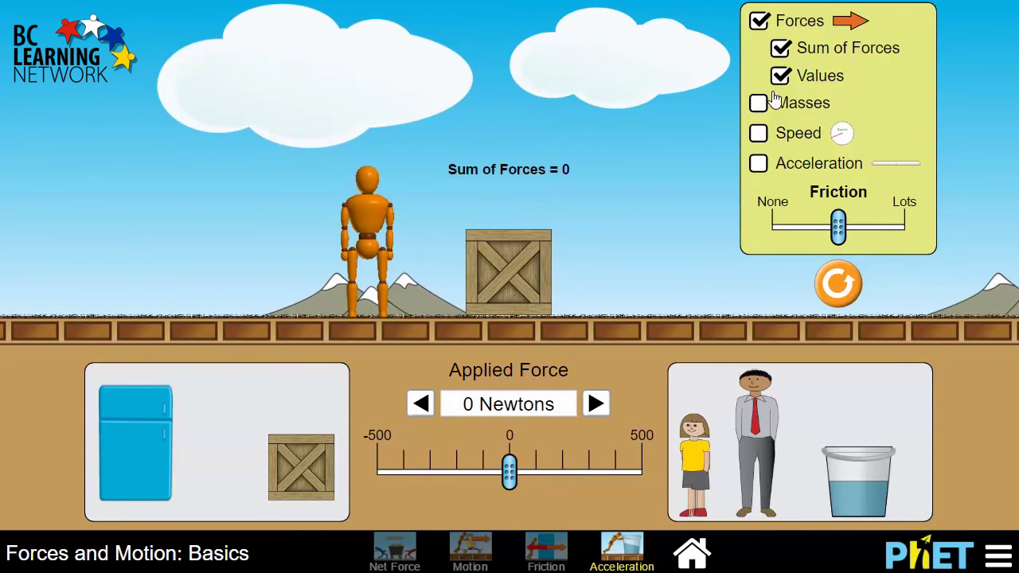
{"action": "left_click", "coordinate": [758, 105]}
{"action": "left_click", "coordinate": [758, 134]}
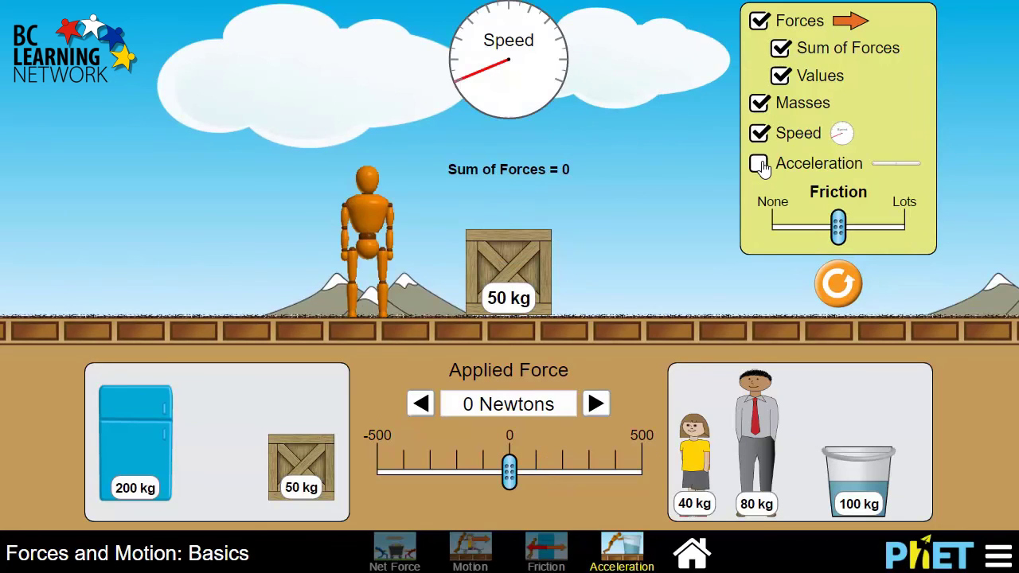
{"action": "left_click", "coordinate": [760, 165]}
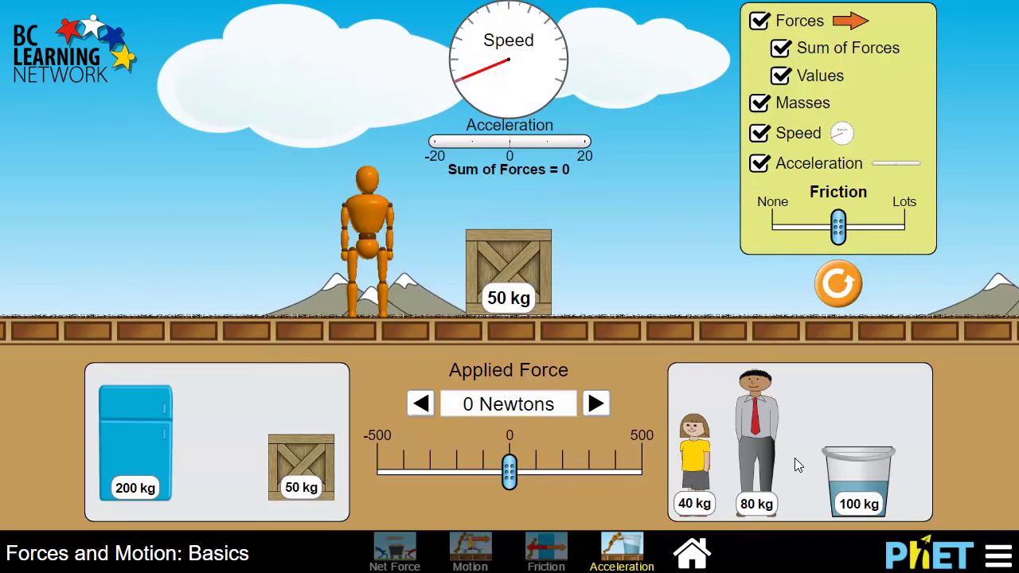
Stack the 100 kg bucket on the crate, push at 500 N, and ease friction to 298 N.
{"action": "left_click_drag", "start_coordinate": [858, 478], "coordinate": [499, 170]}
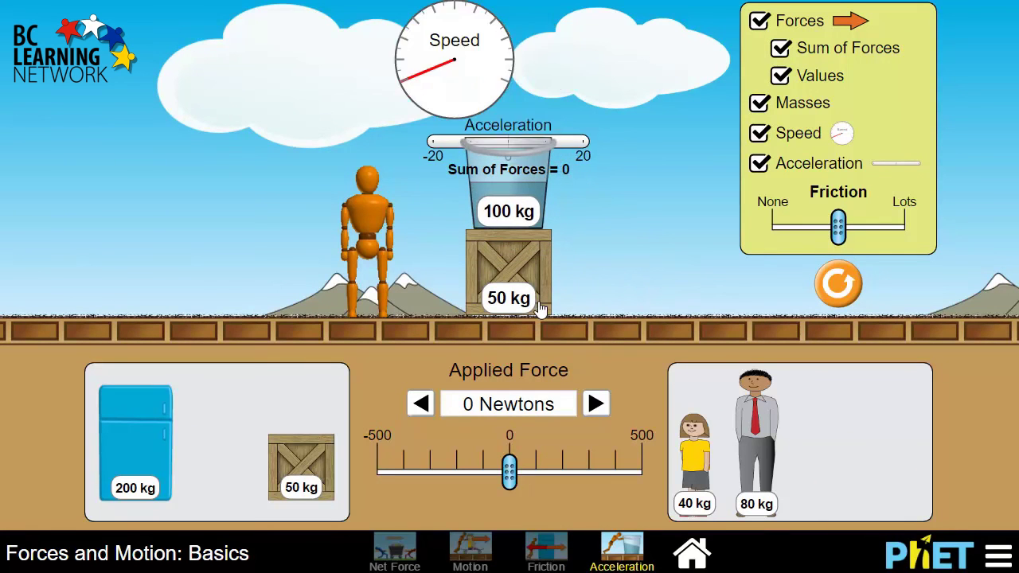
{"action": "left_click", "coordinate": [597, 404]}
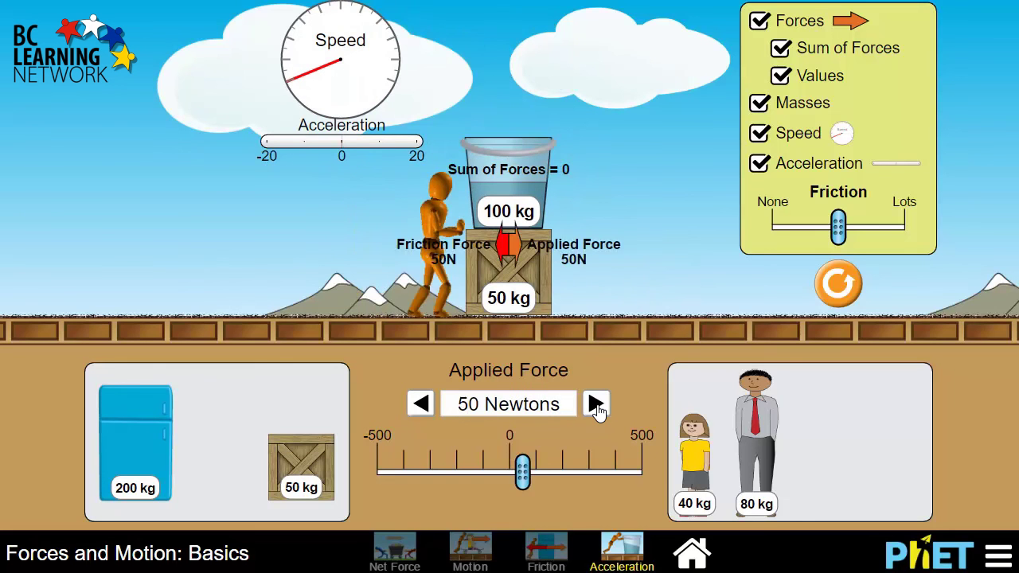
{"action": "left_click", "coordinate": [596, 404]}
{"action": "left_click", "coordinate": [596, 405]}
{"action": "left_click", "coordinate": [597, 404]}
{"action": "left_click", "coordinate": [596, 405]}
{"action": "left_click", "coordinate": [596, 404]}
{"action": "left_click", "coordinate": [596, 405]}
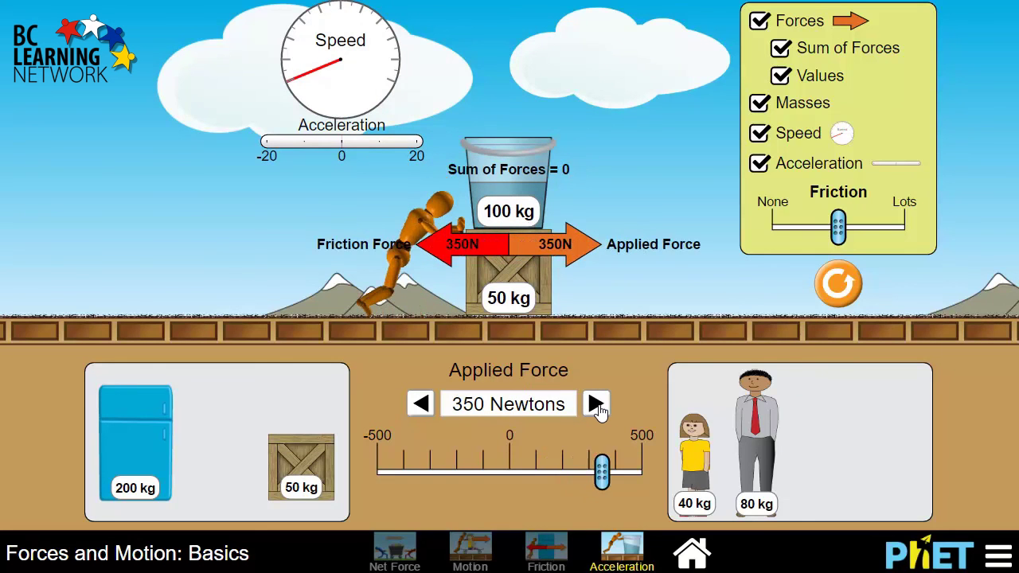
{"action": "left_click", "coordinate": [597, 404]}
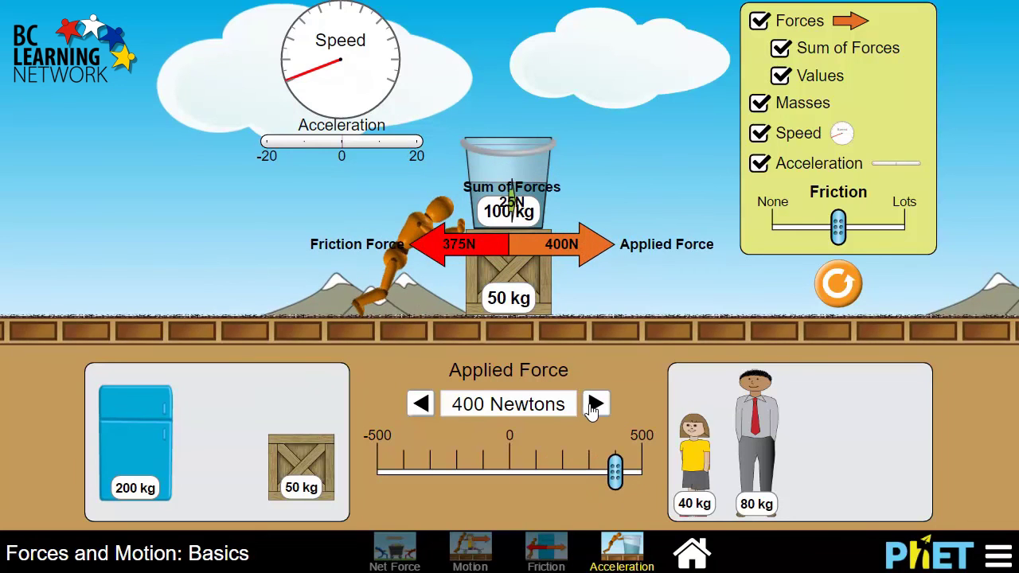
{"action": "left_click", "coordinate": [597, 405]}
{"action": "left_click", "coordinate": [597, 404]}
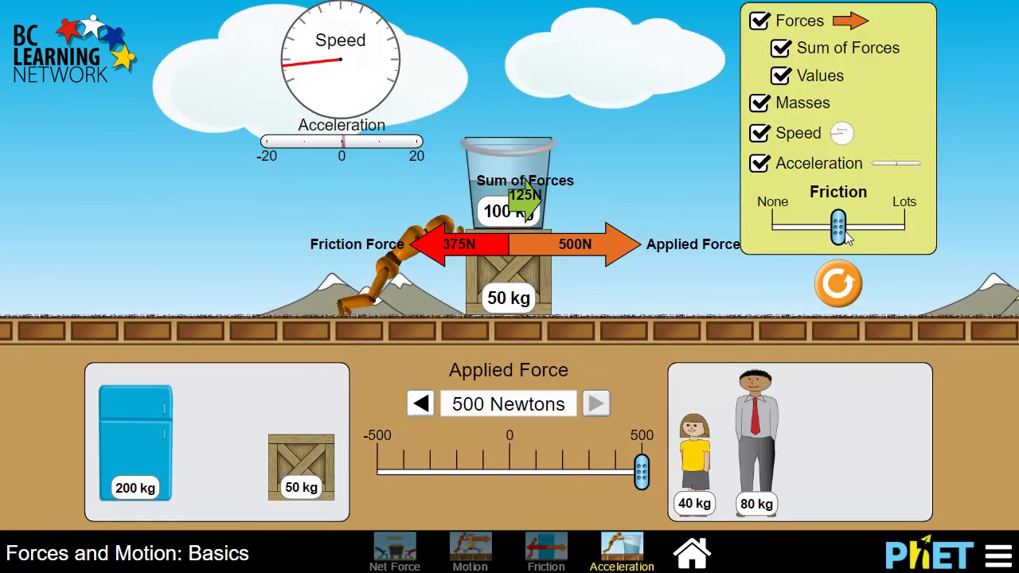
{"action": "left_click_drag", "start_coordinate": [839, 227], "coordinate": [825, 229]}
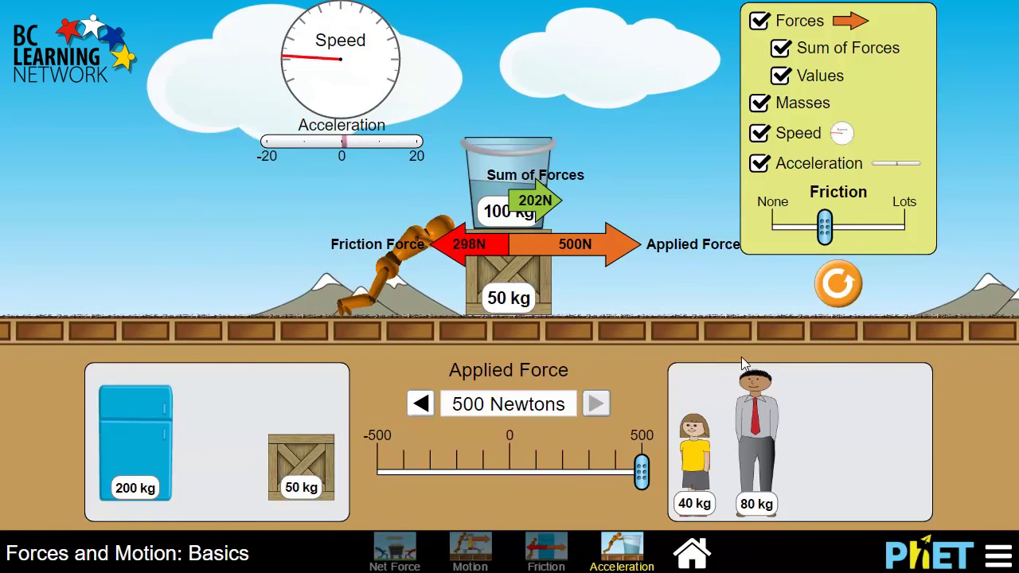